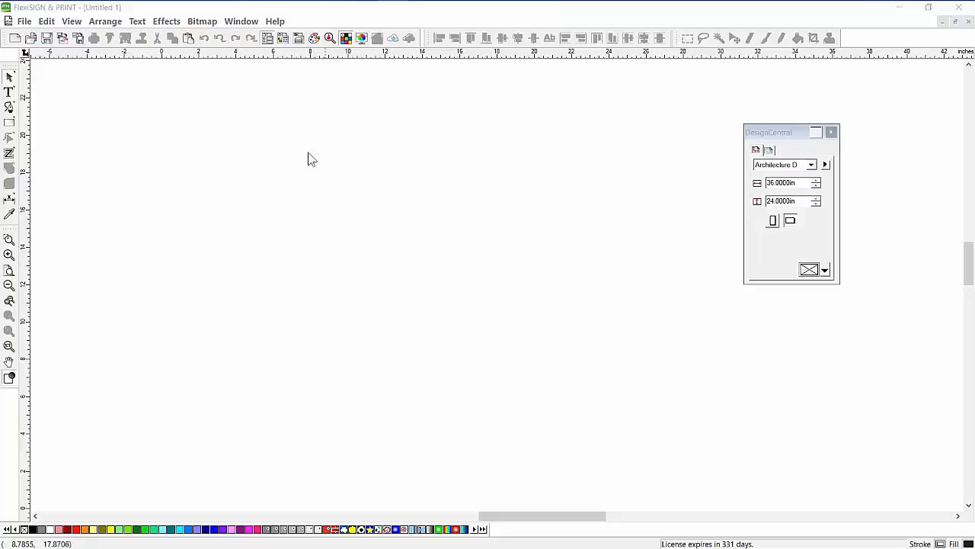
- Examine the readable file types available for opening a document, and leave without opening a file
left_click(25, 21)
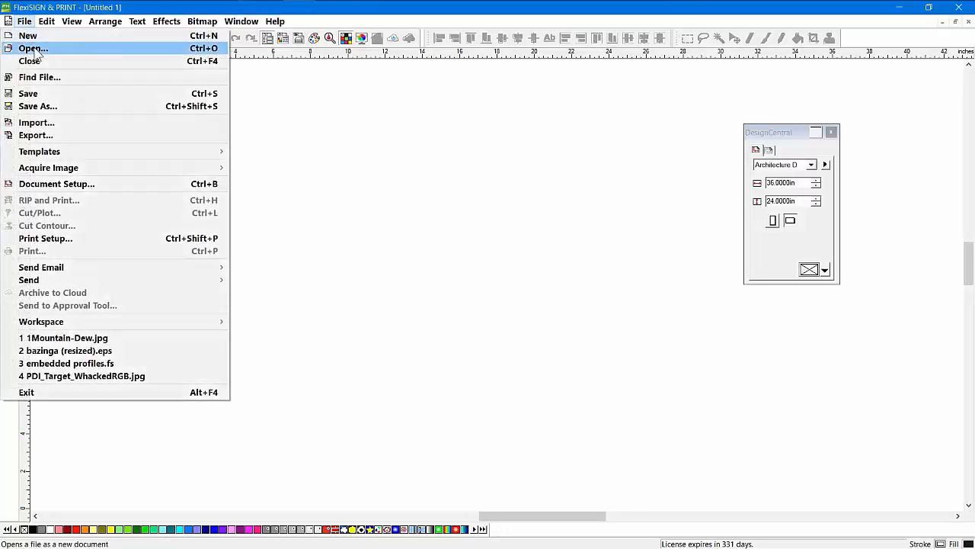
left_click(34, 49)
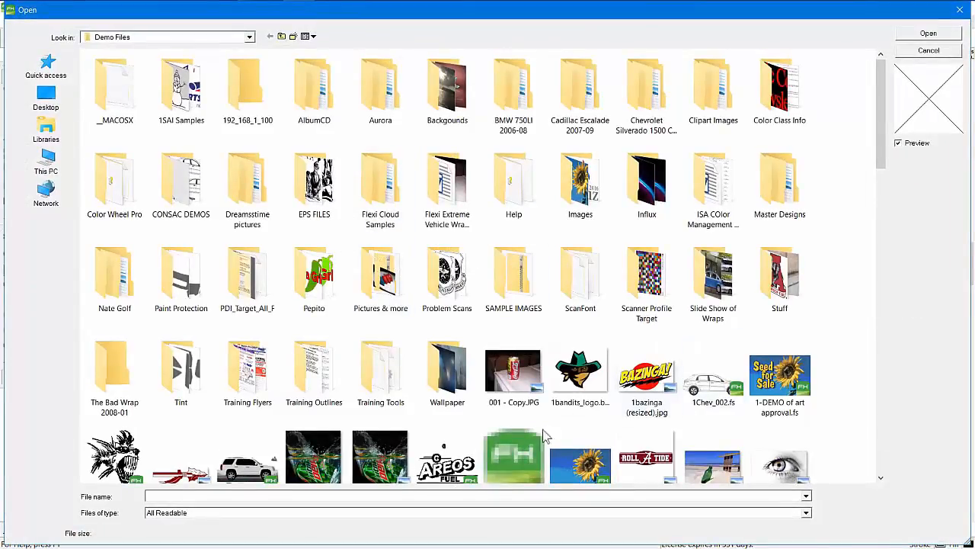
left_click(290, 515)
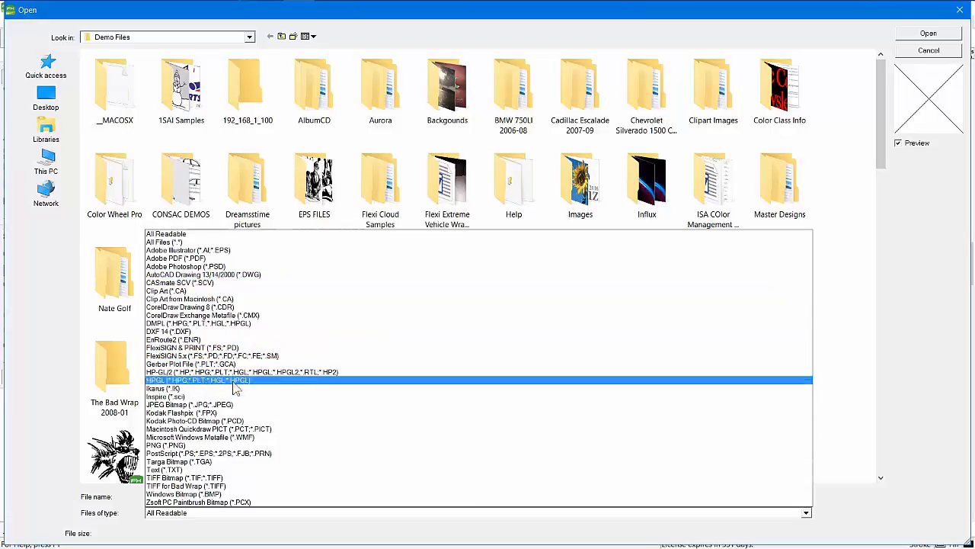
left_click(939, 266)
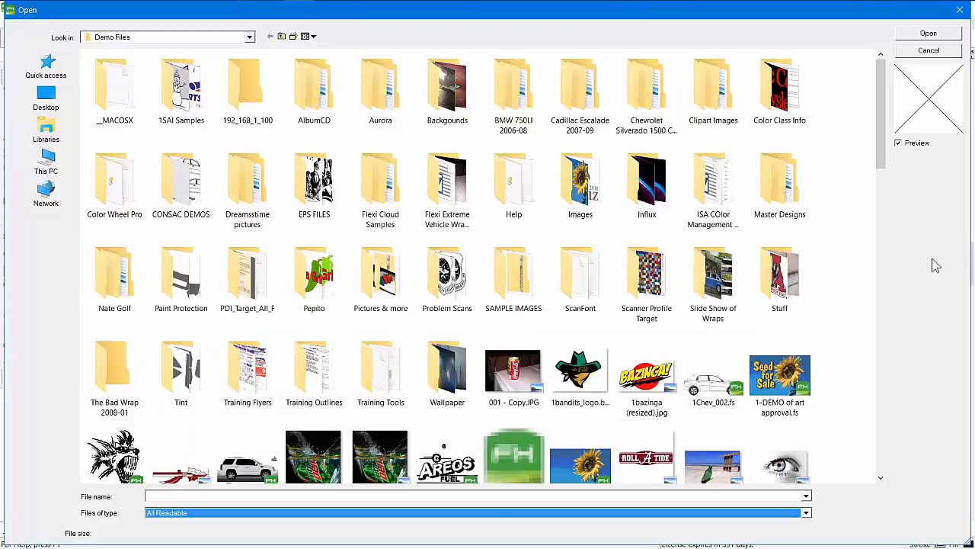
left_click(929, 52)
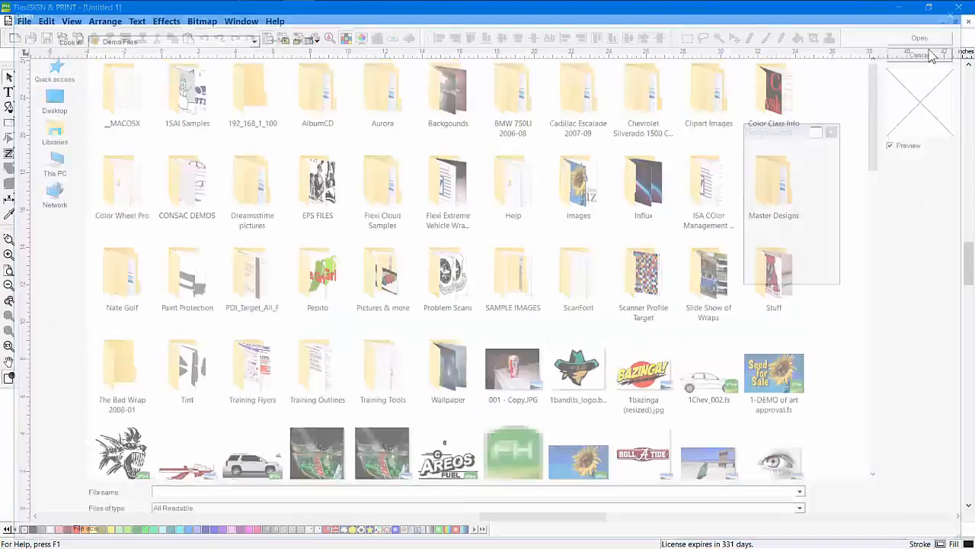
- Import 1Mountain-Dew.jpg, 111flower - Copy.fs and Alabama_Logo2.jpg together from the Demo Files folder
left_click(24, 22)
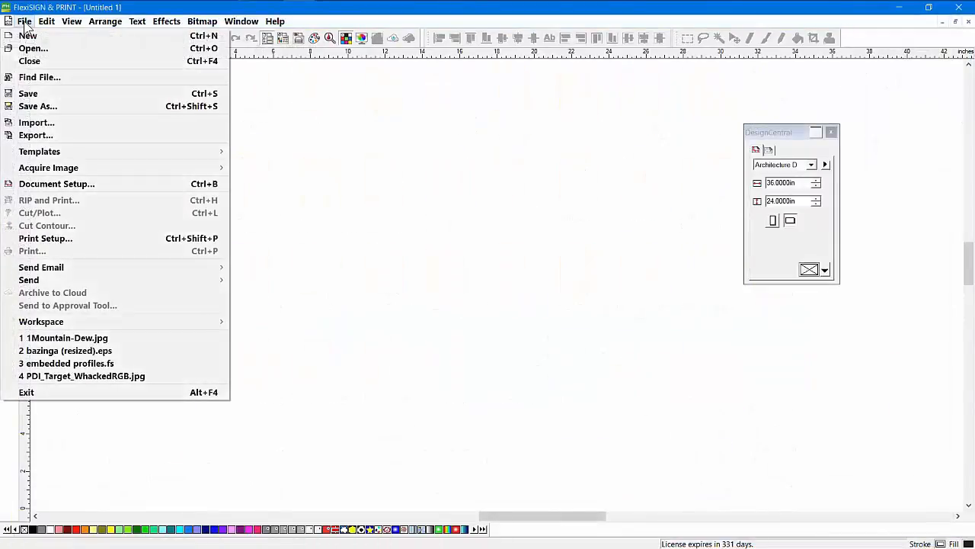
left_click(47, 125)
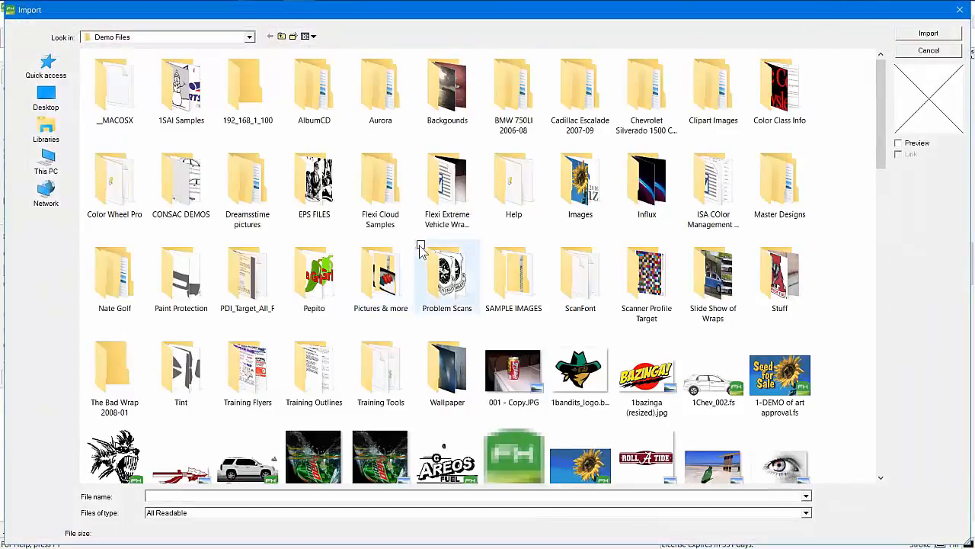
scroll(373, 358, "down", 2)
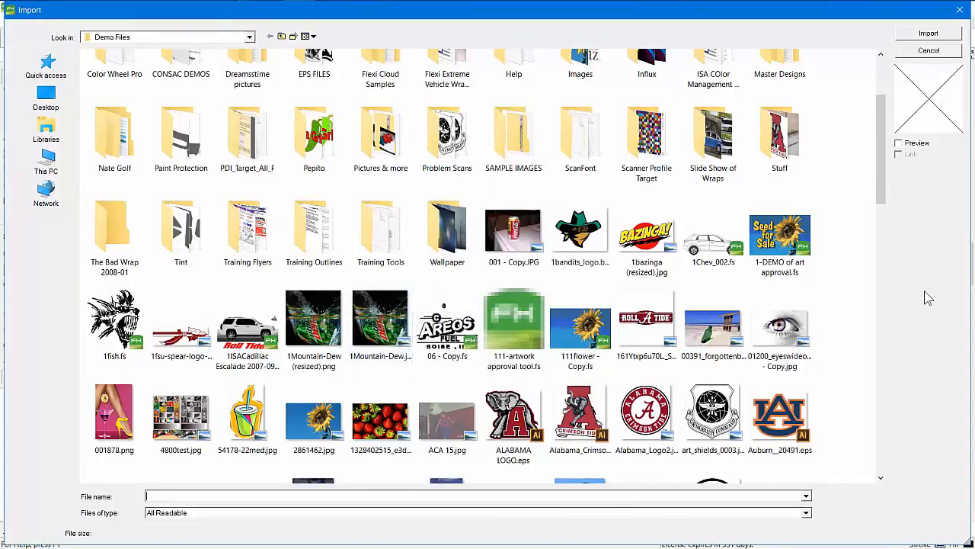
left_click(370, 307)
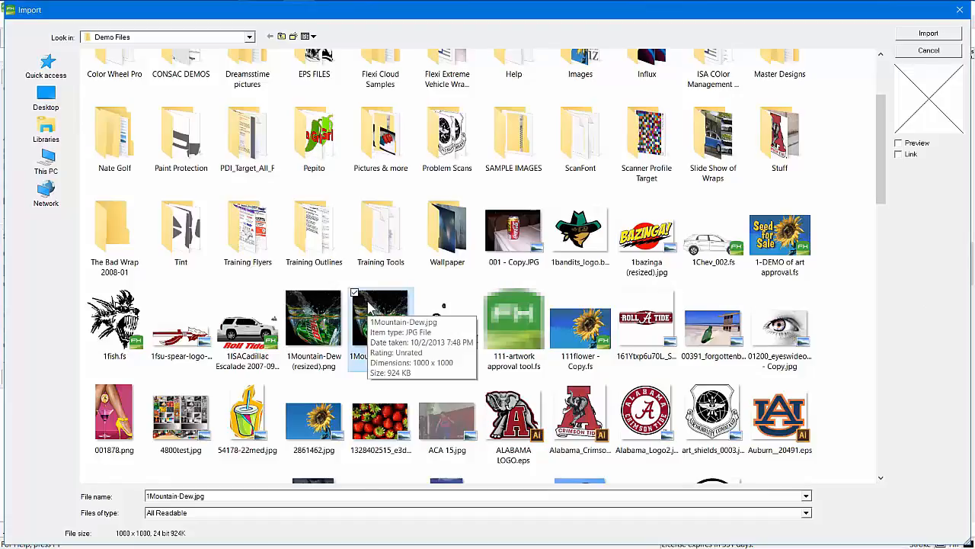
left_click(583, 326, "ctrl")
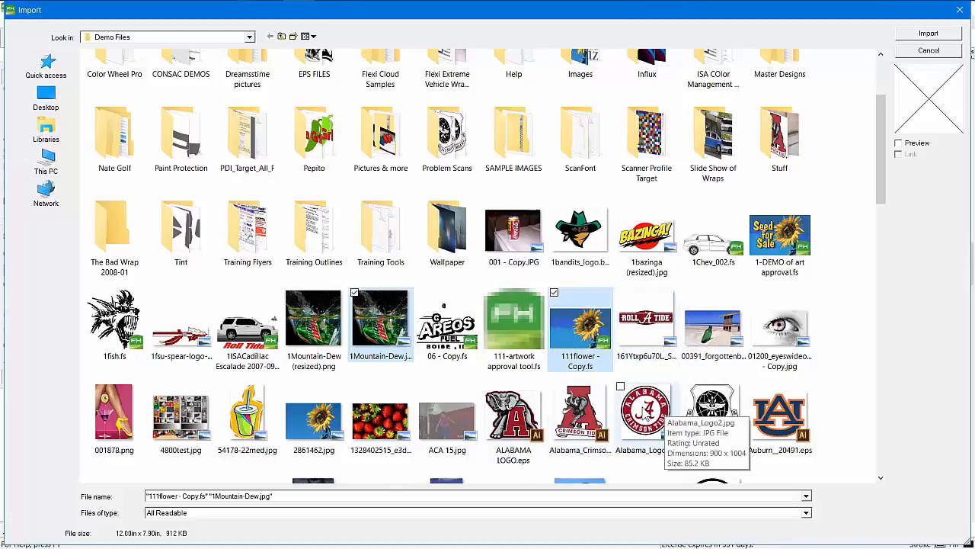
left_click(644, 411, "ctrl")
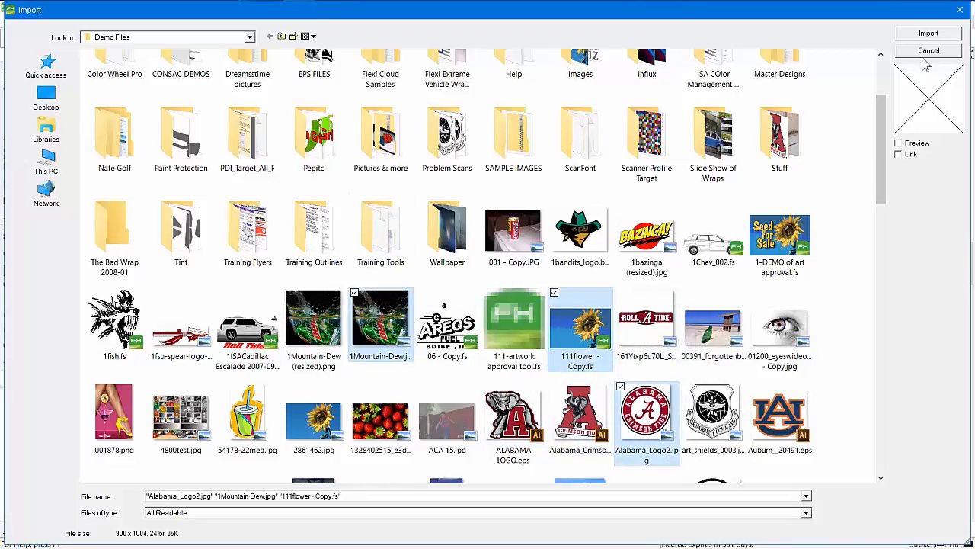
left_click(928, 33)
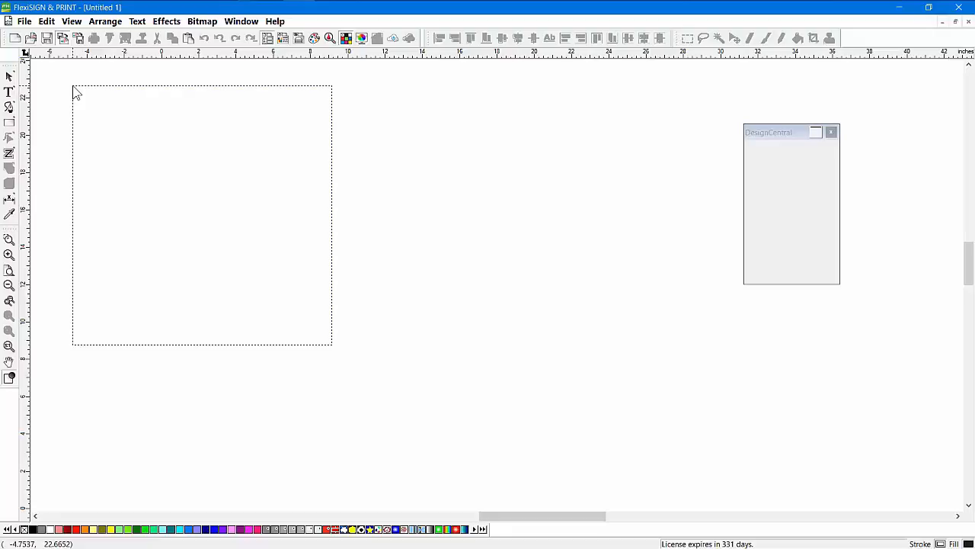
- Place the Mountain Dew image, the sunflower beside it and the Alabama logo below it in the drawing area
left_click(74, 88)
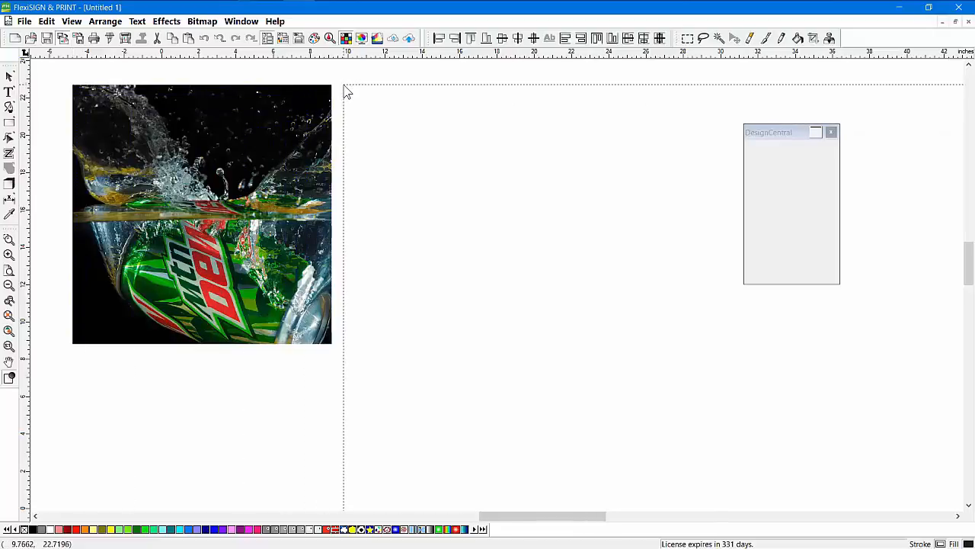
left_click(345, 88)
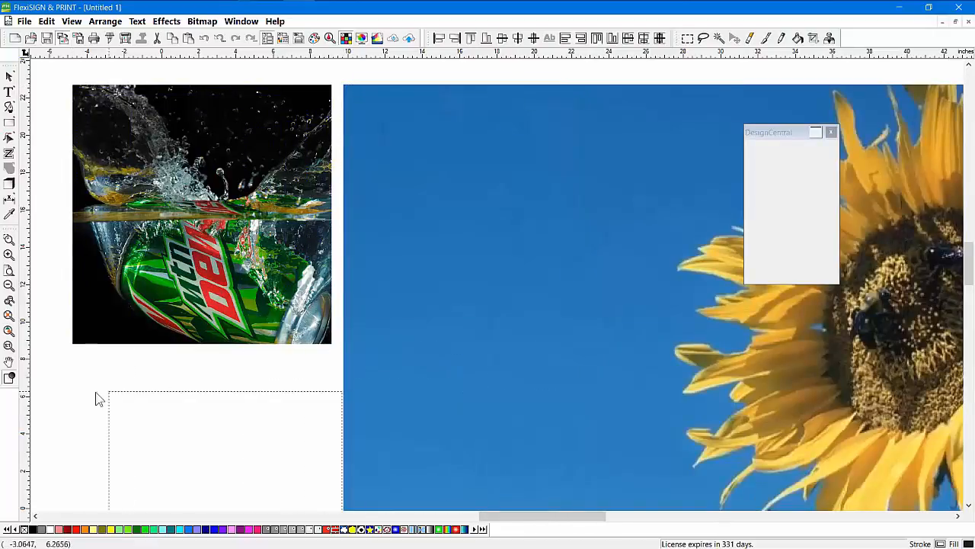
left_click(84, 367)
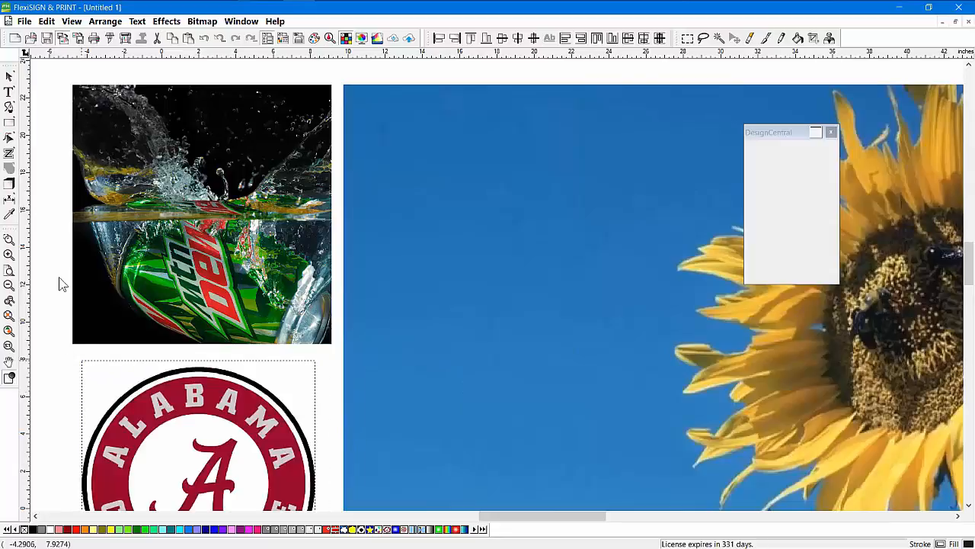
scroll(59, 275, "down", 2)
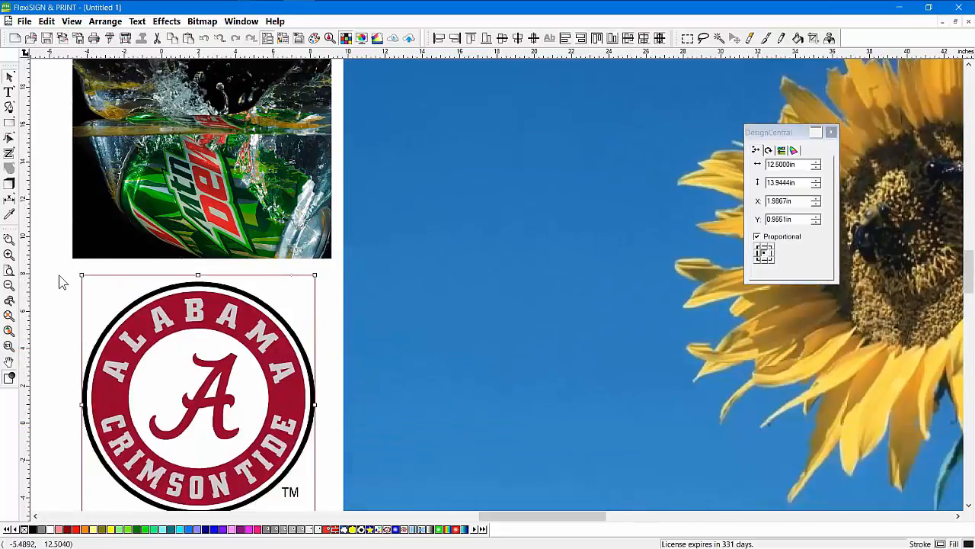
scroll(62, 282, "up", 2)
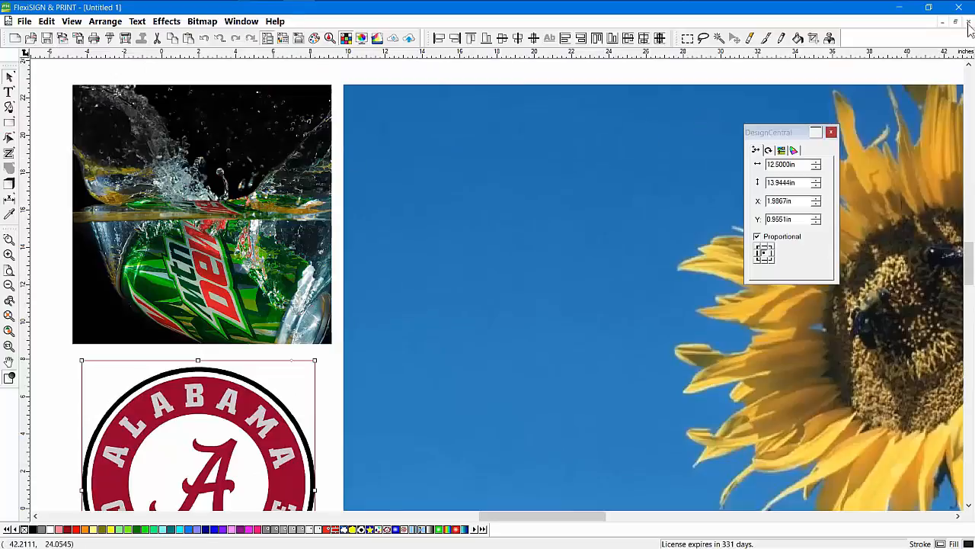
- Close the current document without saving it and create a new blank document
left_click(969, 24)
left_click(499, 307)
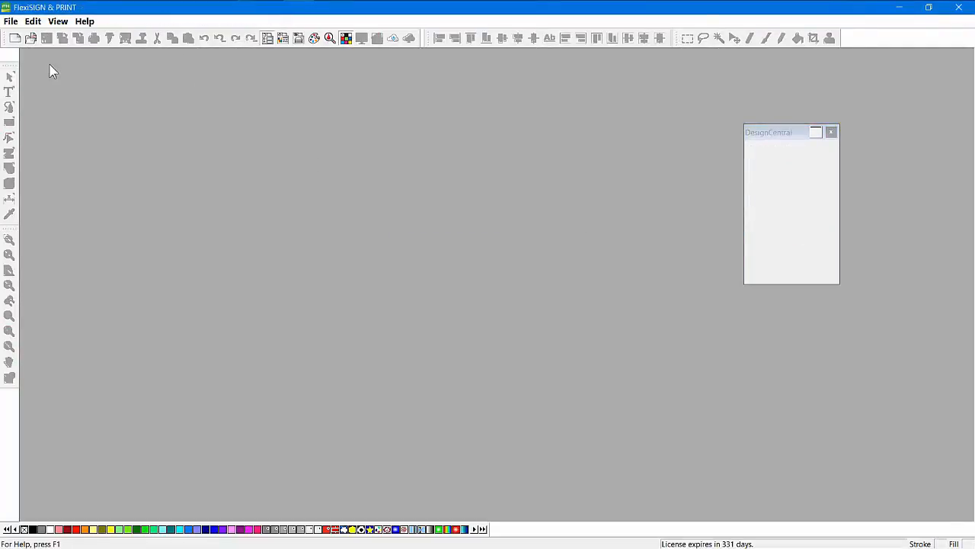
left_click(15, 39)
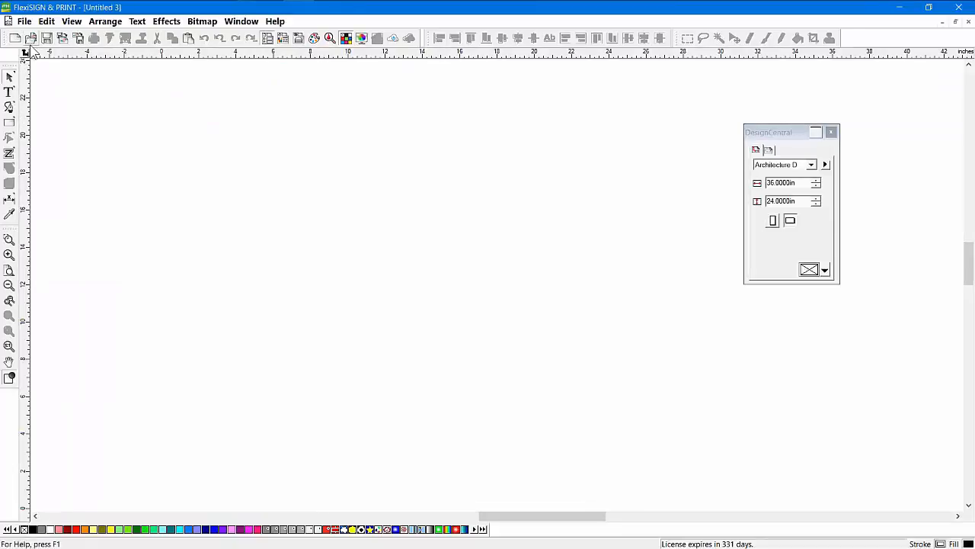
- Examine the TWAIN options for acquiring an image from a scanner in the design program
left_click(25, 21)
mouse_move(82, 171)
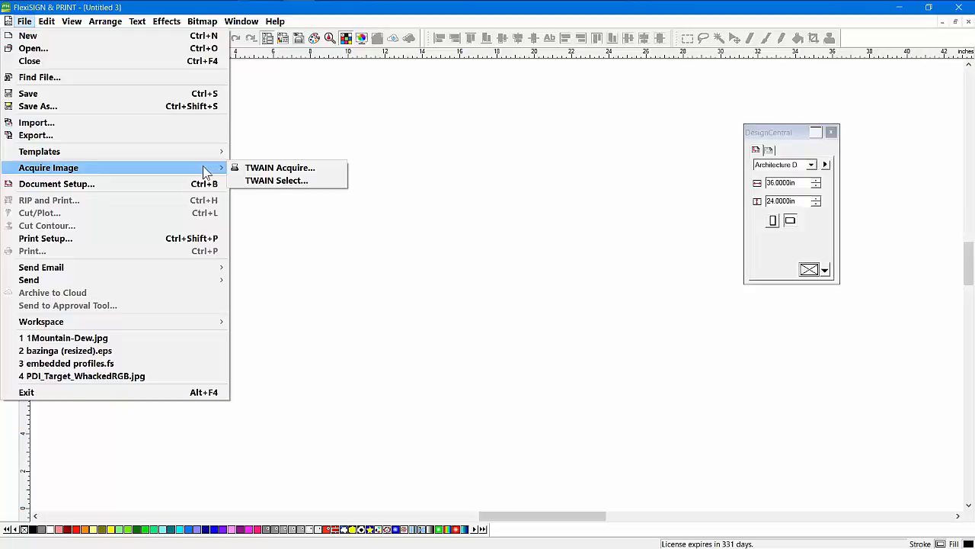
left_click(435, 104)
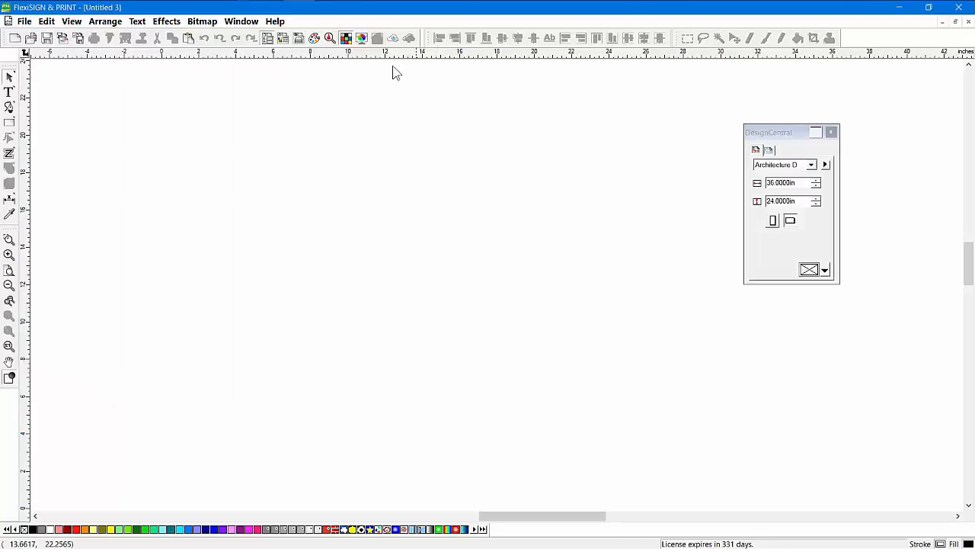
- Switch to Production Manager and add 1Mountain-Dew.jpg from Demo Files as a VJ-1638 job with the default job properties
left_click(329, 12)
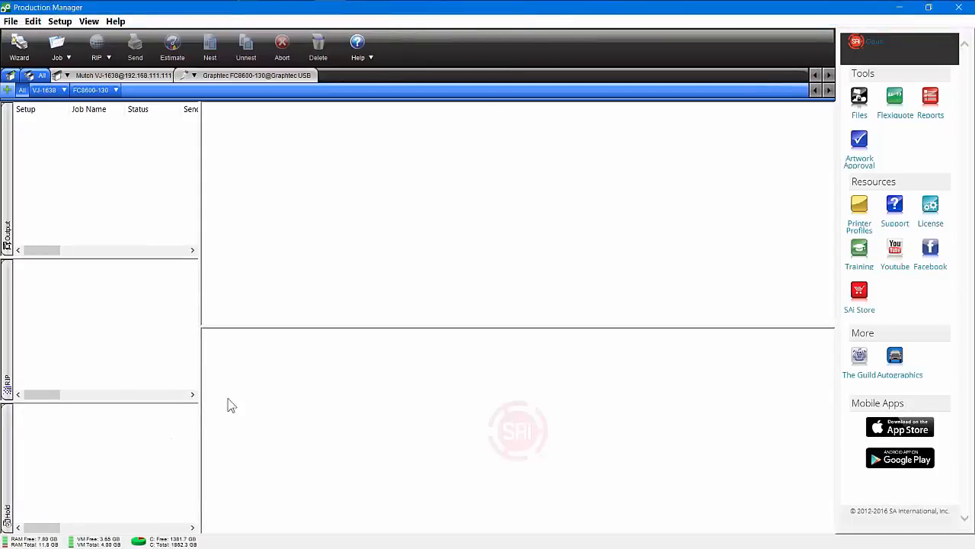
left_click(11, 23)
left_click(30, 36)
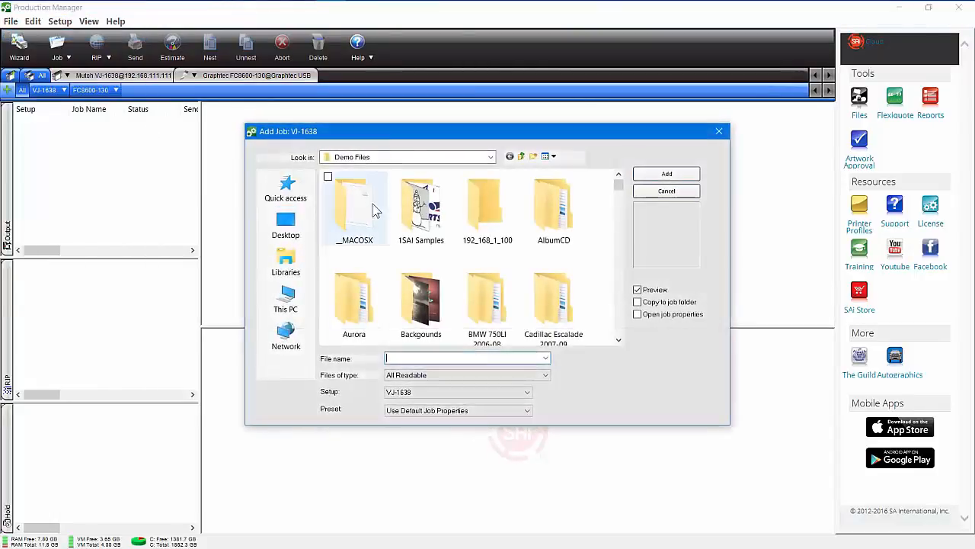
left_click_drag(383, 135, 263, 92)
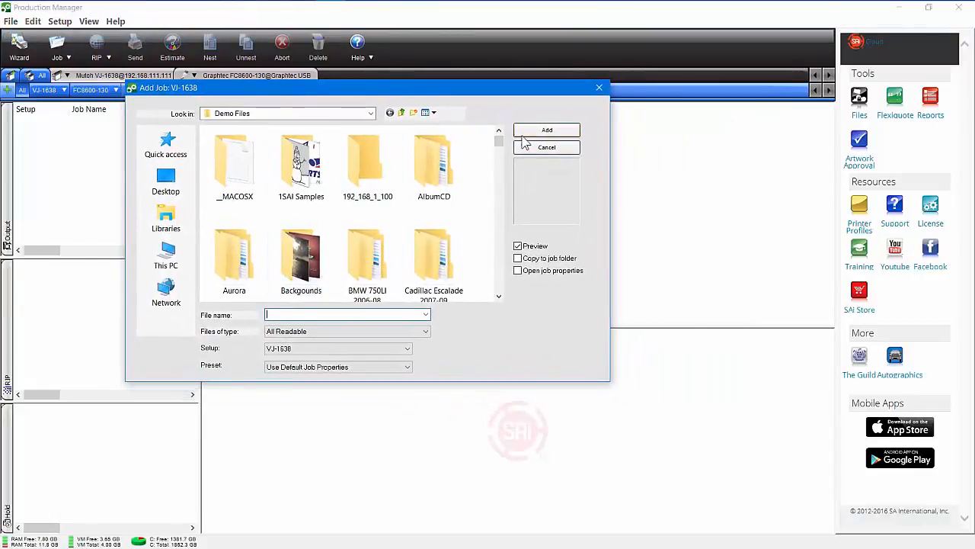
left_click_drag(501, 143, 501, 177)
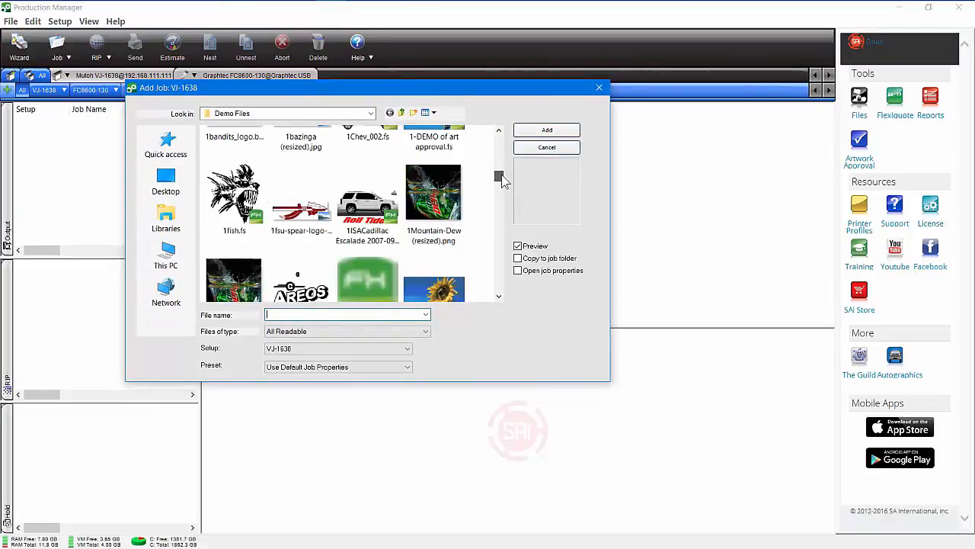
left_click(232, 282)
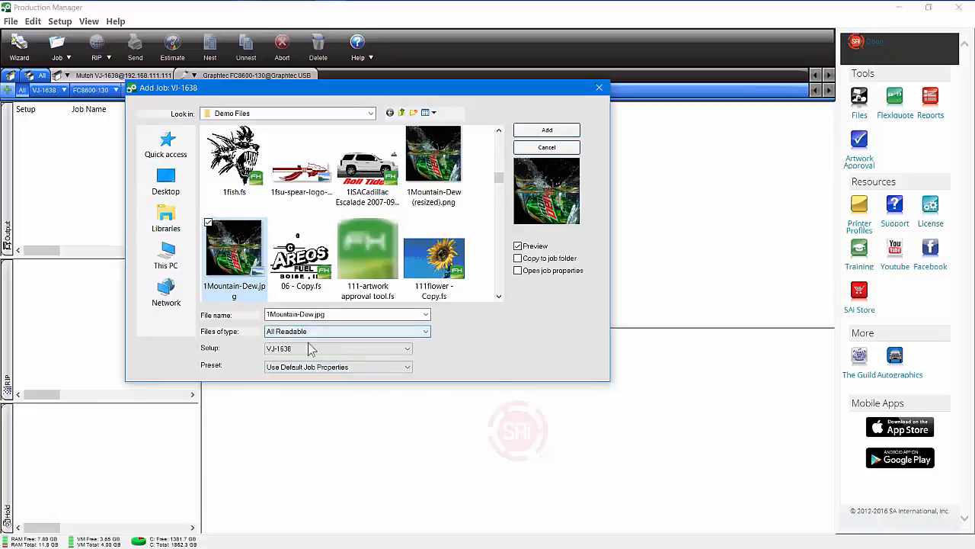
left_click(279, 370)
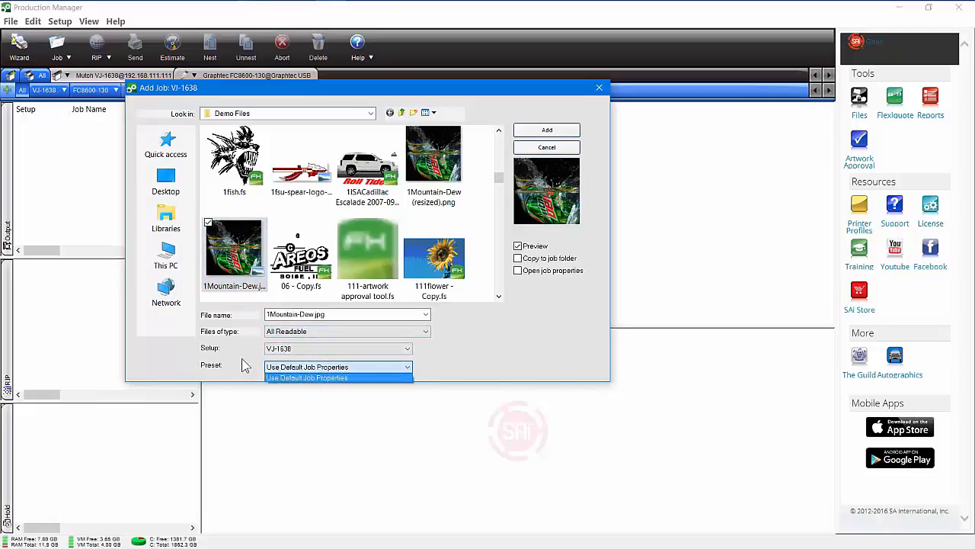
left_click(243, 364)
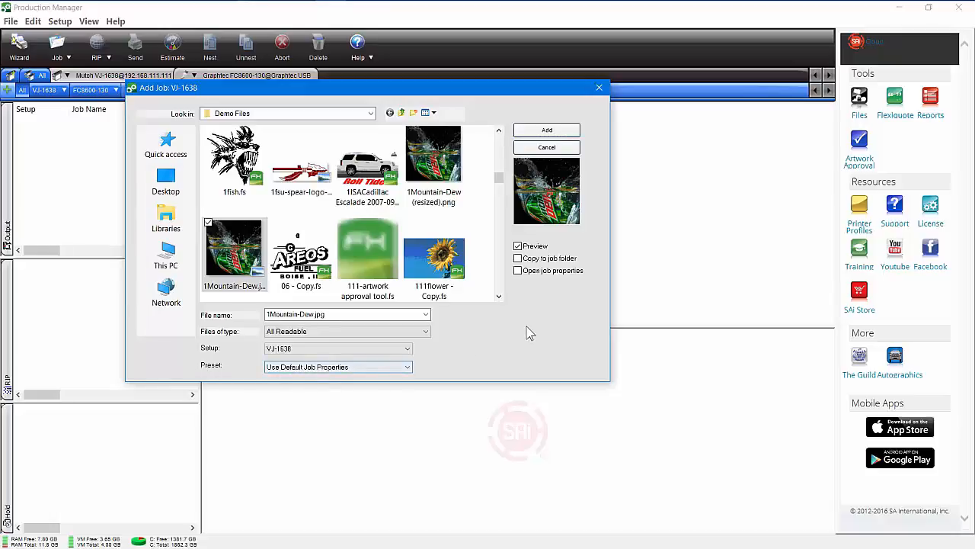
left_click(545, 131)
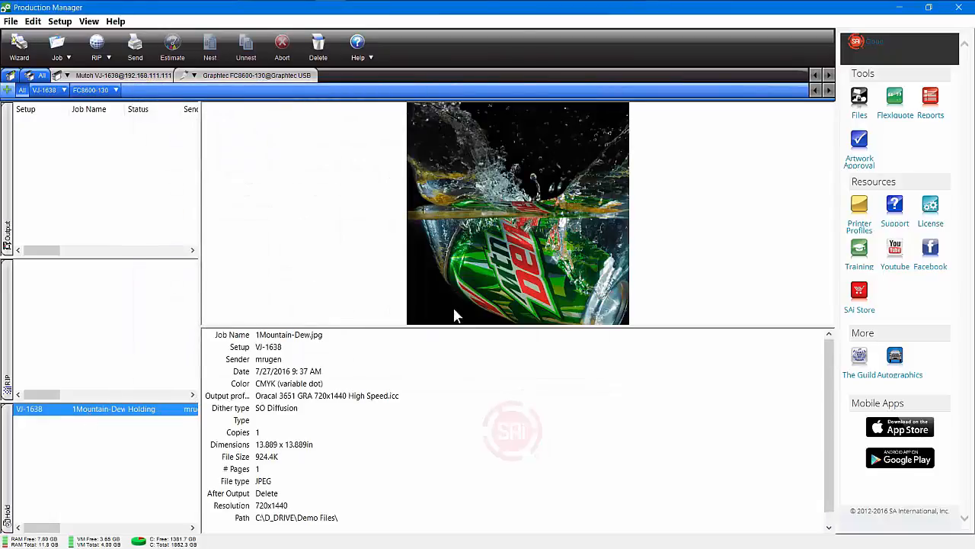
- Review the held 1Mountain-Dew job's properties and the TWAIN options for acquiring an image, without making changes
double_click(78, 412)
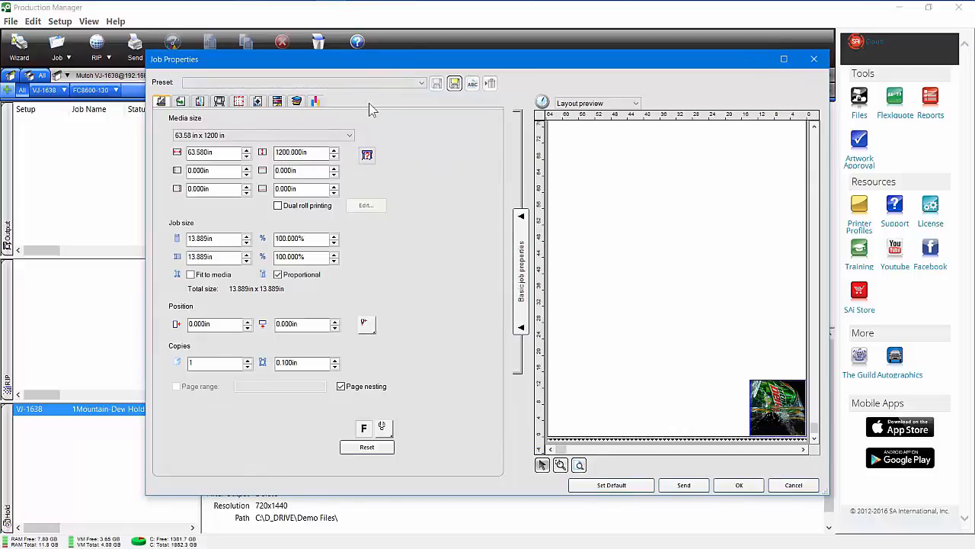
left_click(815, 484)
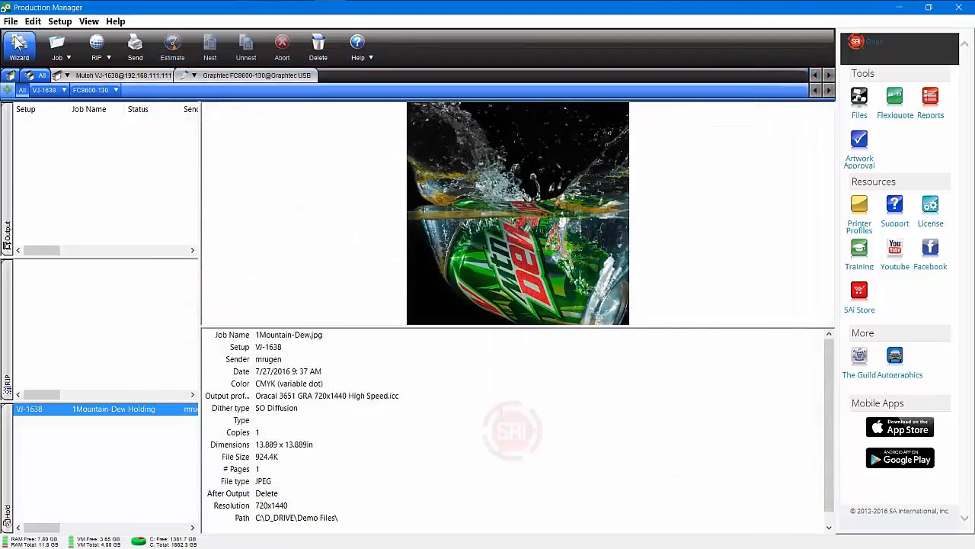
left_click(10, 21)
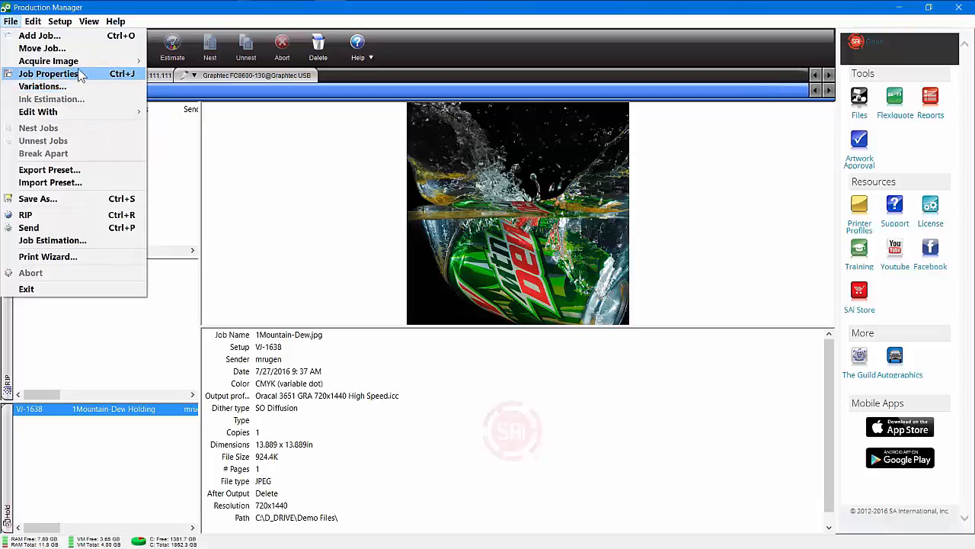
mouse_move(82, 65)
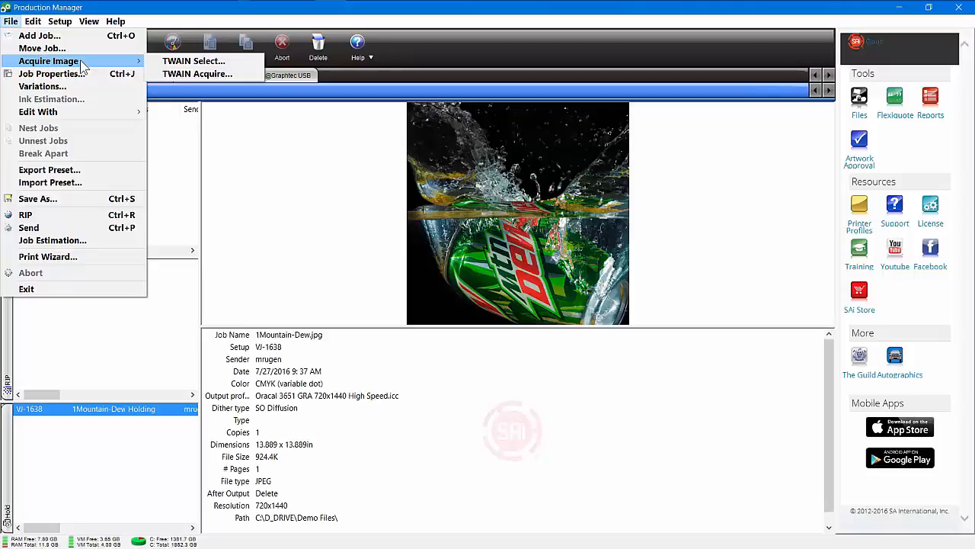
left_click(309, 181)
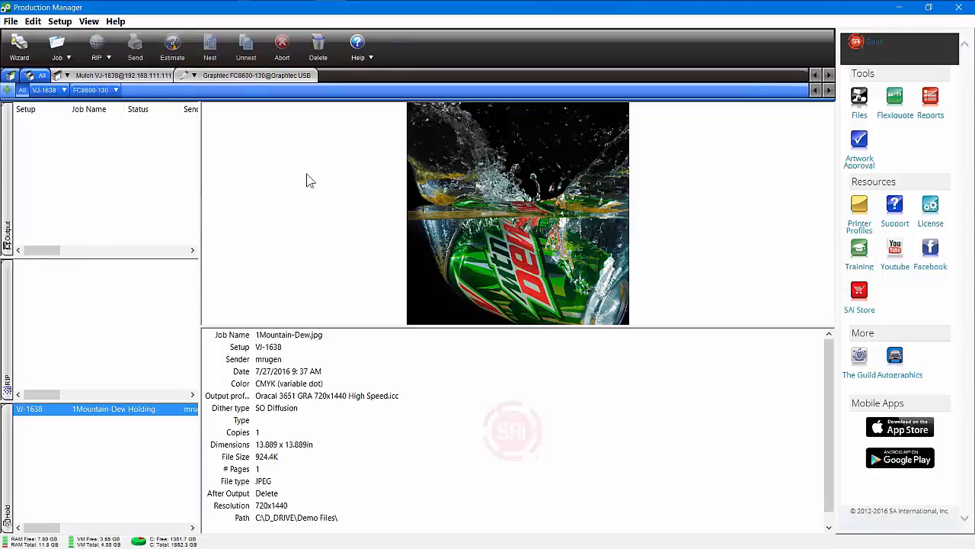
- Switch to File Explorer and arrange it as a smaller window over Production Manager, keeping the recent files and the hold queue accessible
mouse_move(190, 2)
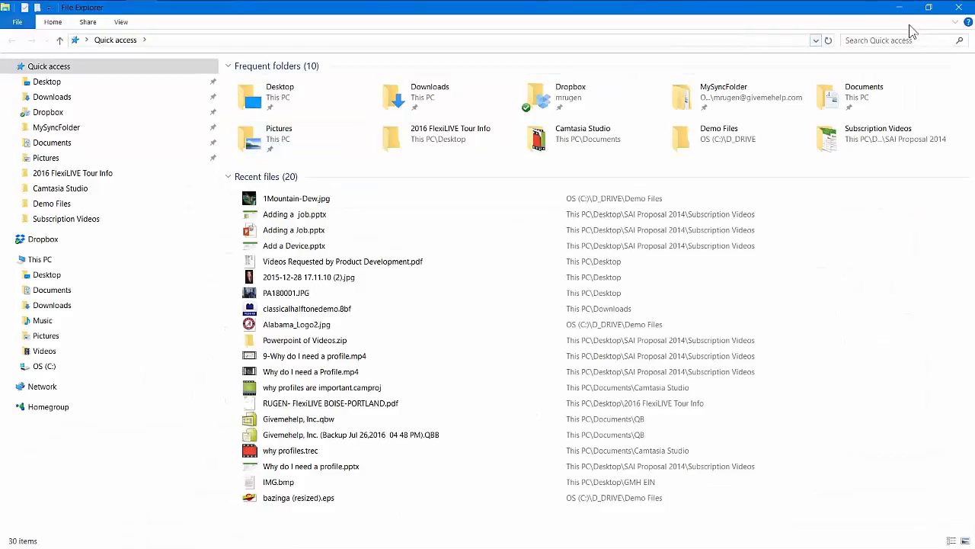
left_click(929, 7)
left_click_drag(331, 17, 598, 49)
left_click_drag(885, 110, 882, 295)
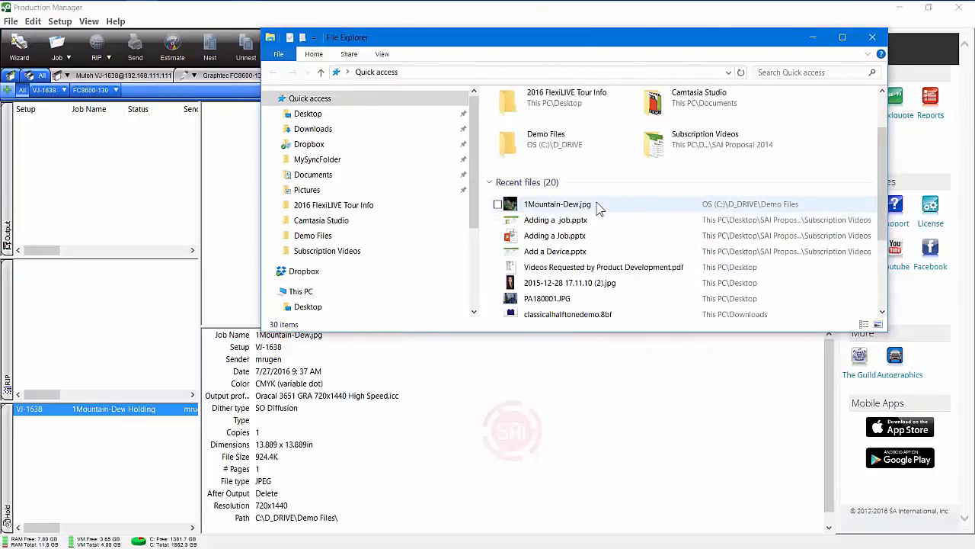
- Add 2015-12-28 17.11.10 (2).jpg from File Explorer's recent files directly to the hold queue of Production Manager
left_click(533, 204)
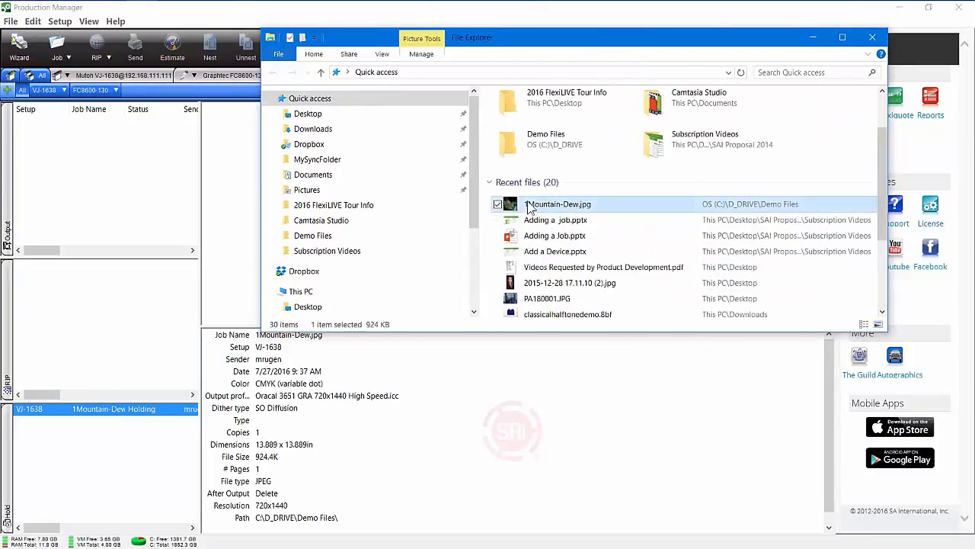
left_click(528, 285)
left_click_drag(528, 284, 97, 453)
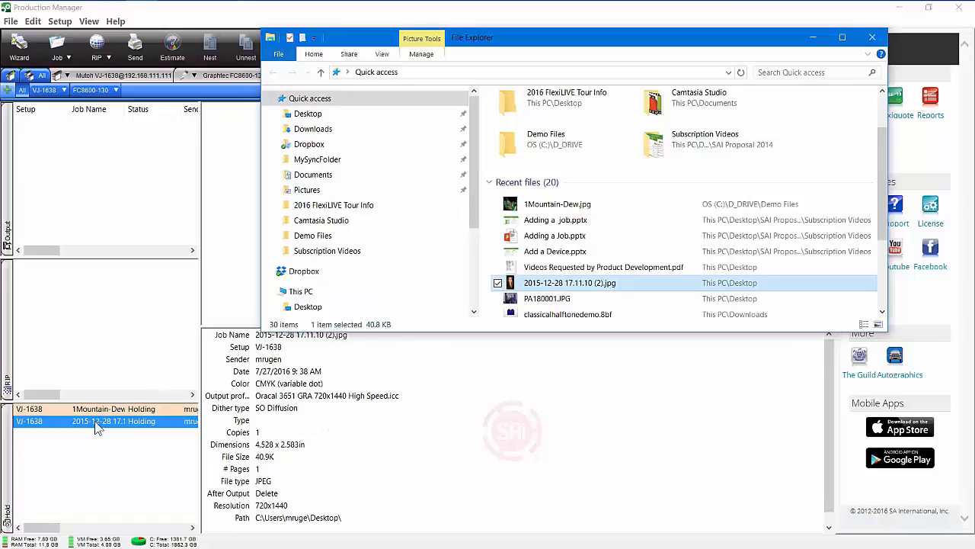
- Switch to FlexiSIGN & PRINT and place 2015-12-28 17.11.10 (2).jpg from File Explorer at about X -2.5 in, Y 16.9 in, leaving it deselected
left_click(836, 20)
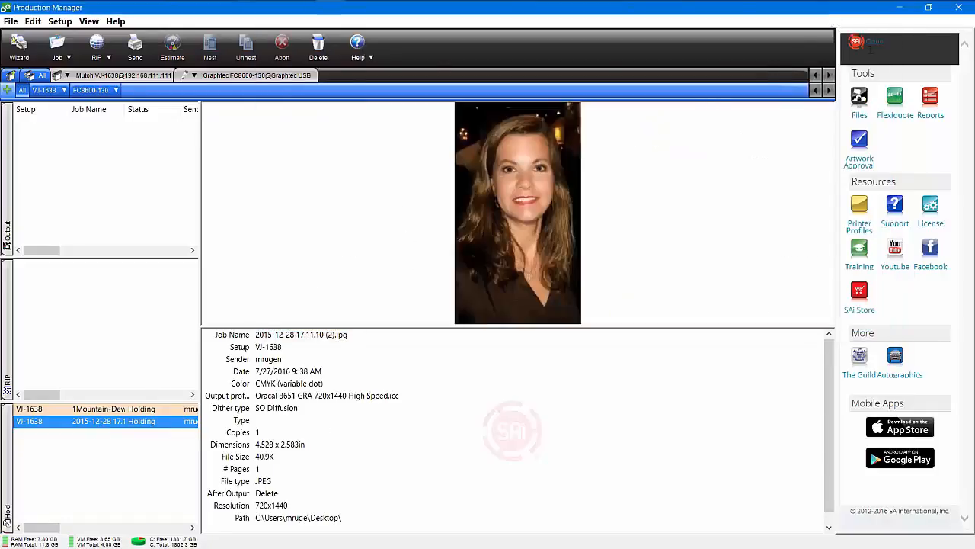
left_click(899, 7)
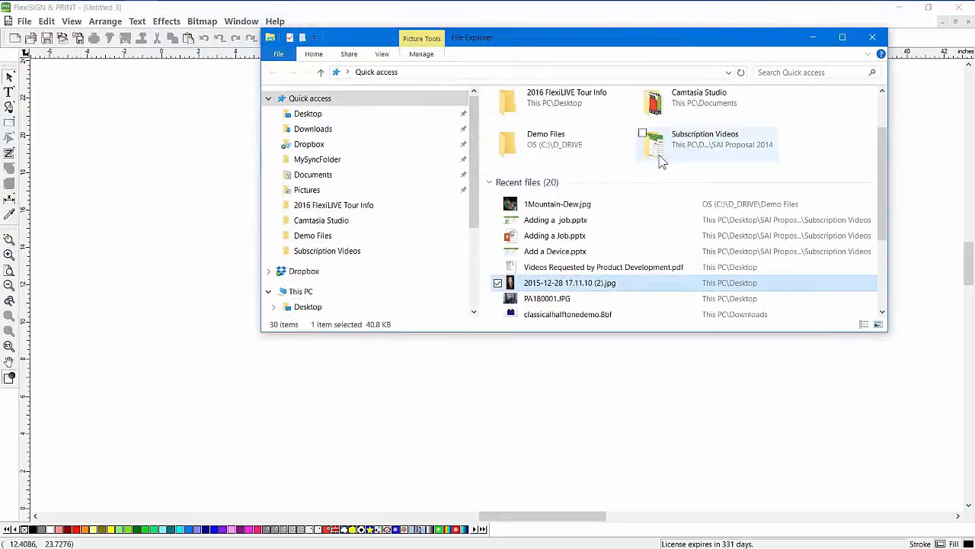
left_click_drag(534, 283, 116, 208)
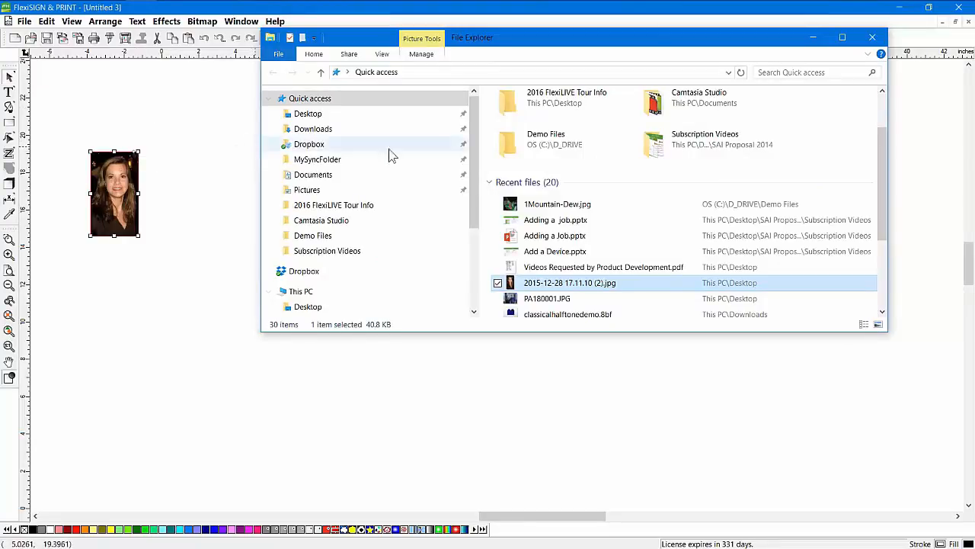
left_click(872, 38)
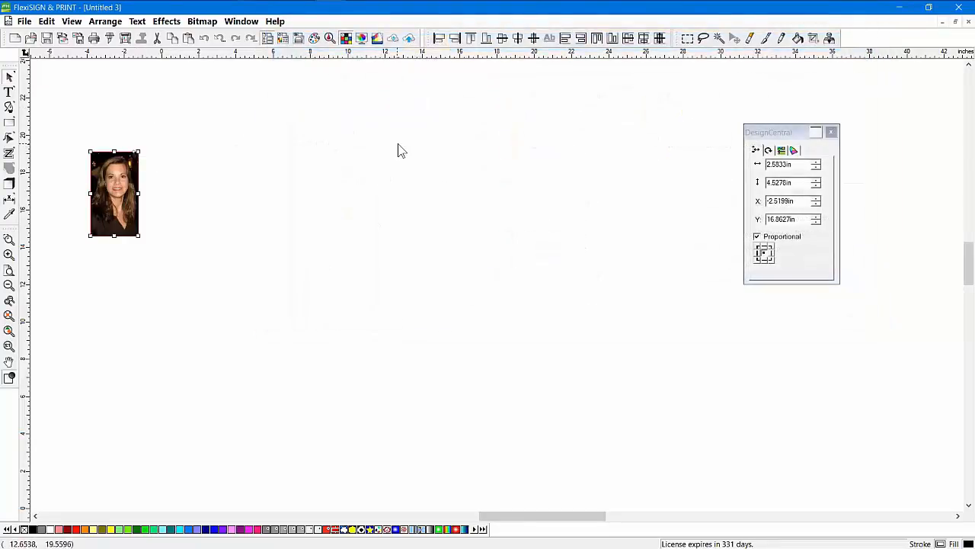
left_click(398, 148)
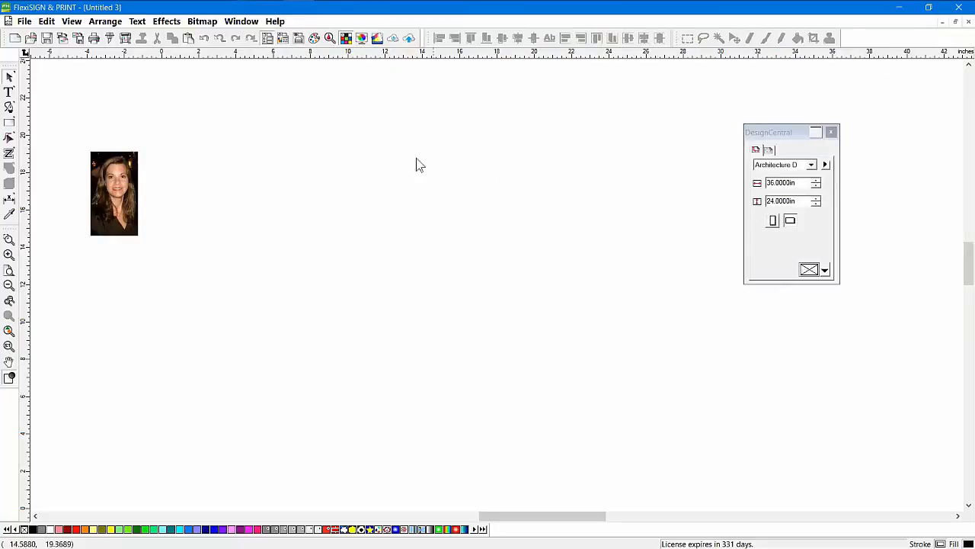